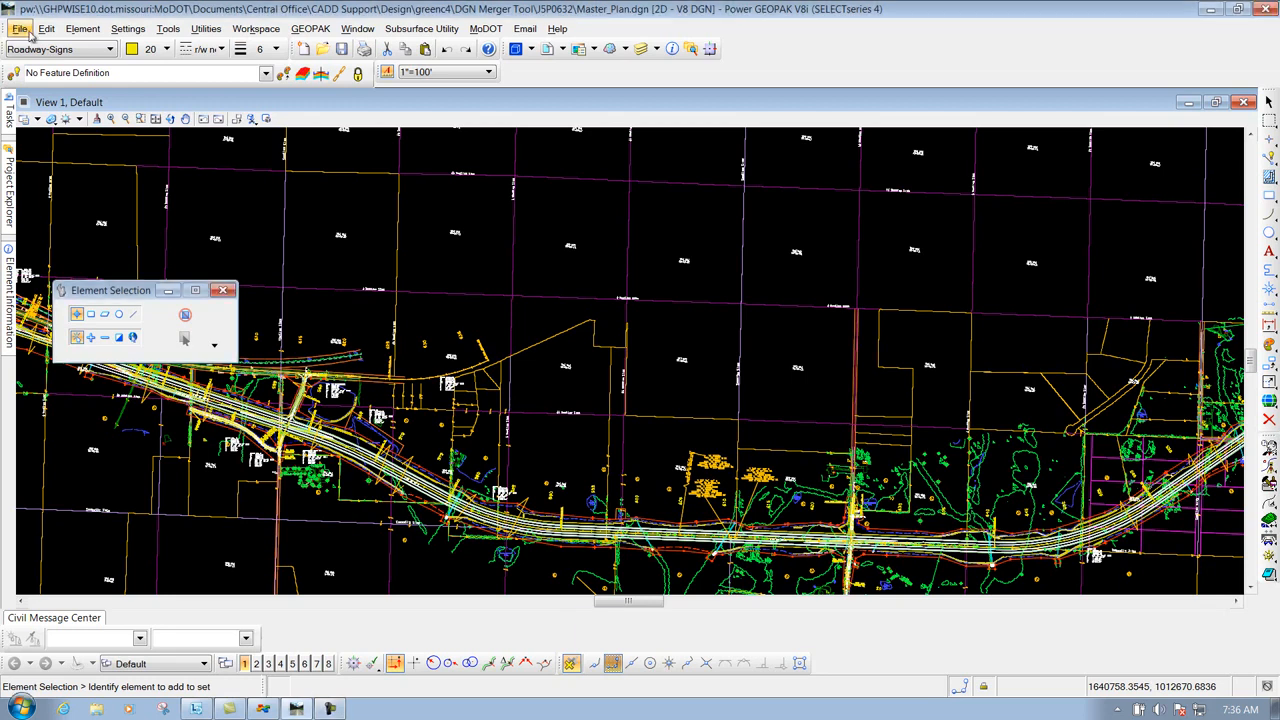
Start saving Master_Plan as a new document, choosing No Wizard
{"action": "left_click", "coordinate": [28, 33]}
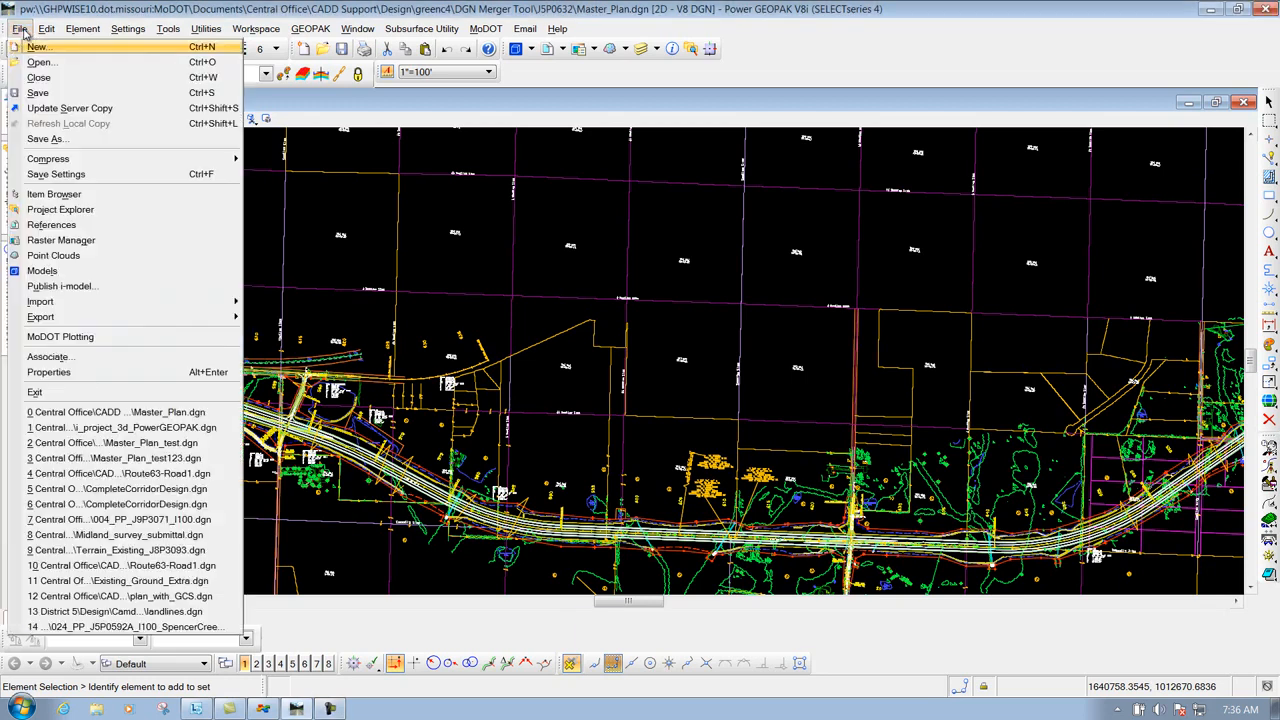
{"action": "left_click", "coordinate": [46, 141]}
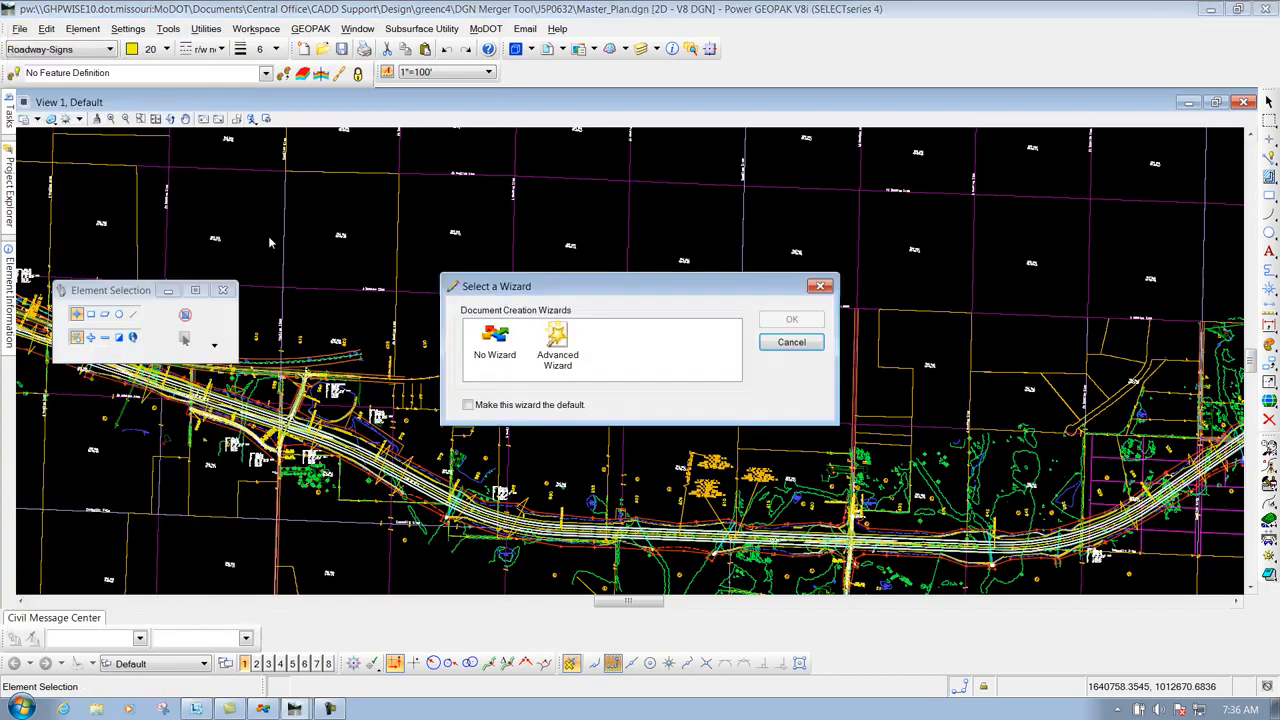
{"action": "left_click", "coordinate": [503, 350]}
{"action": "left_click", "coordinate": [818, 320]}
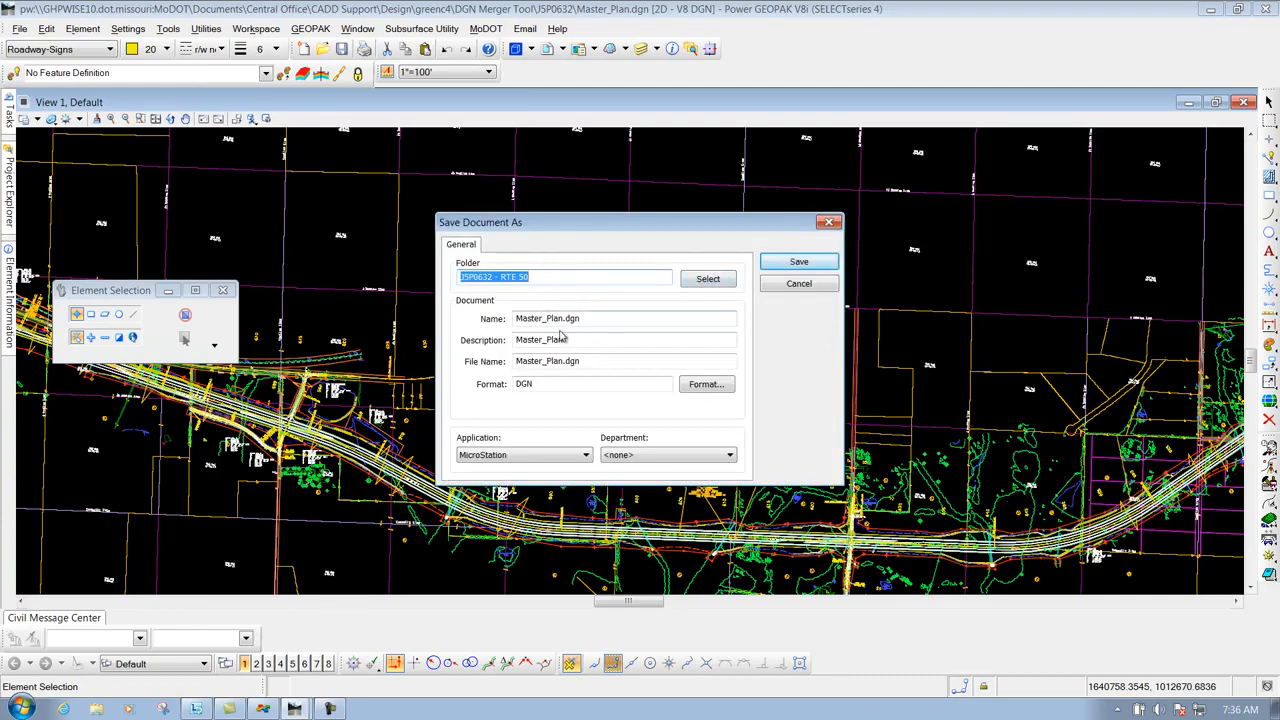
Set Name and File Name to J5P0632_RW_1_0001026.dgn and clear the Description
{"action": "left_click_drag", "start_coordinate": [564, 318], "coordinate": [500, 326]}
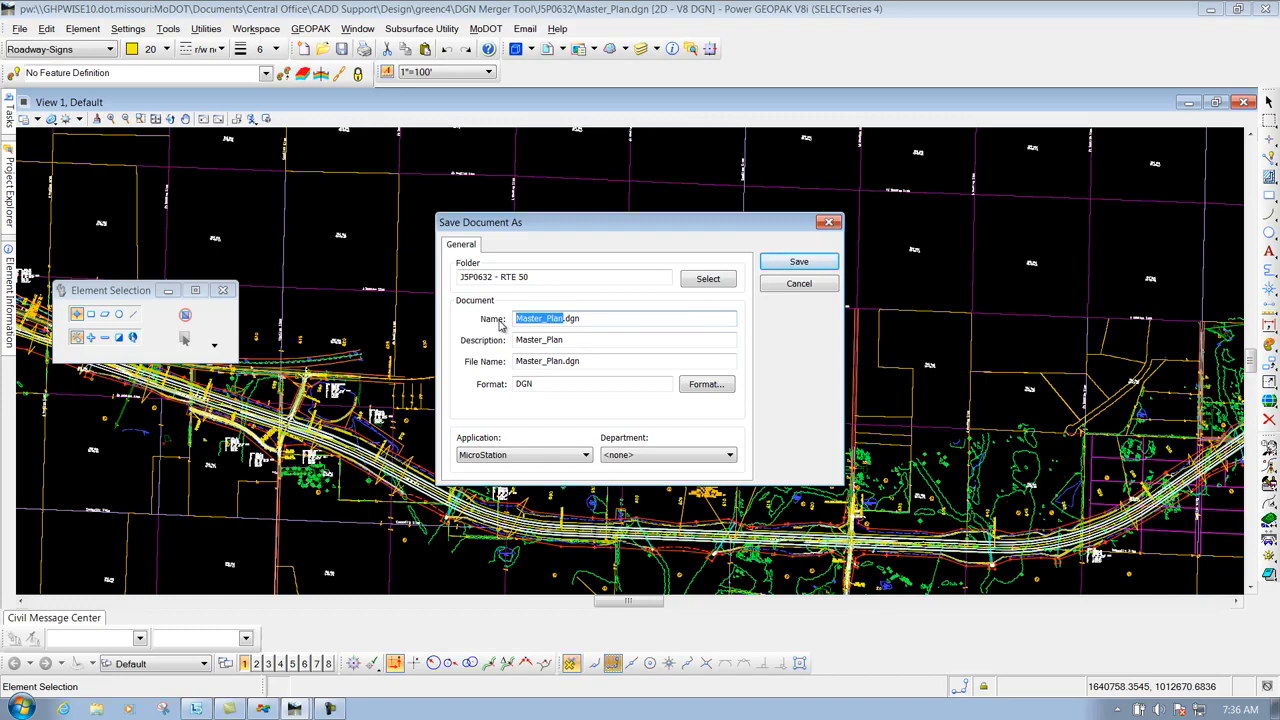
{"action": "type", "text": "J5P0632_RW_1_0001026"}
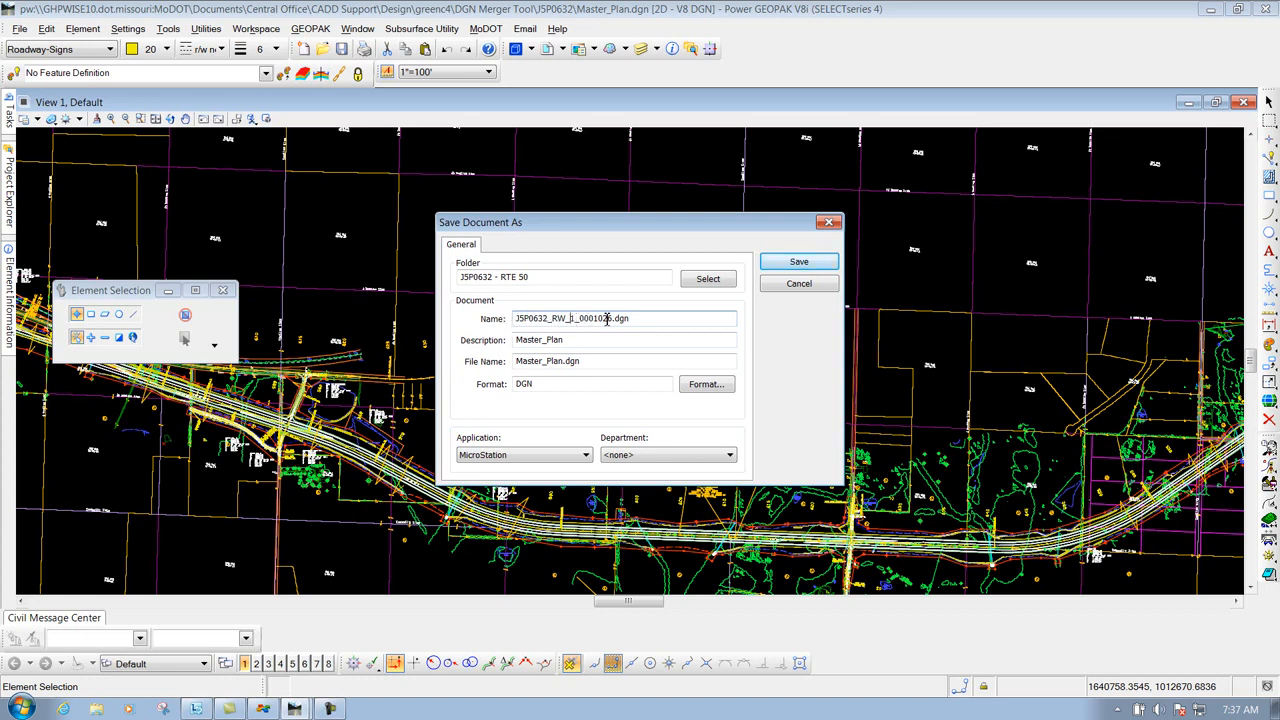
{"action": "left_click_drag", "start_coordinate": [637, 321], "coordinate": [513, 320]}
{"action": "key", "text": "ctrl+c"}
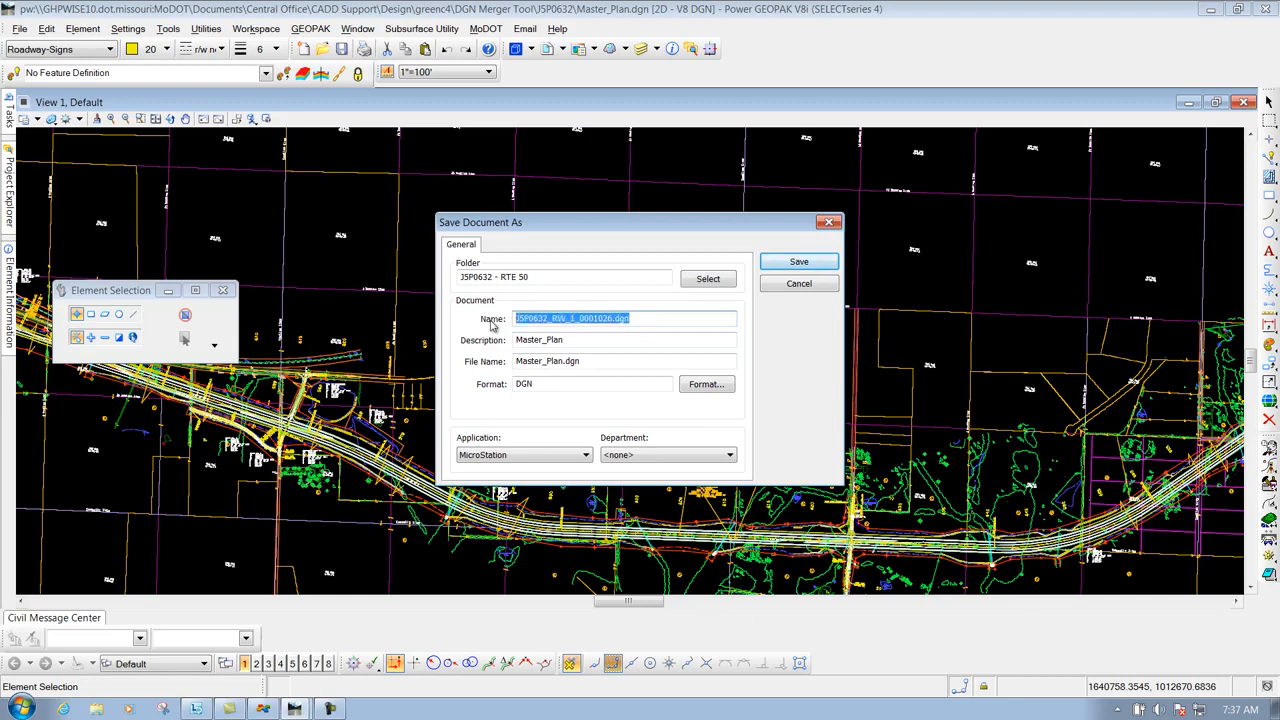
{"action": "left_click_drag", "start_coordinate": [592, 361], "coordinate": [479, 366]}
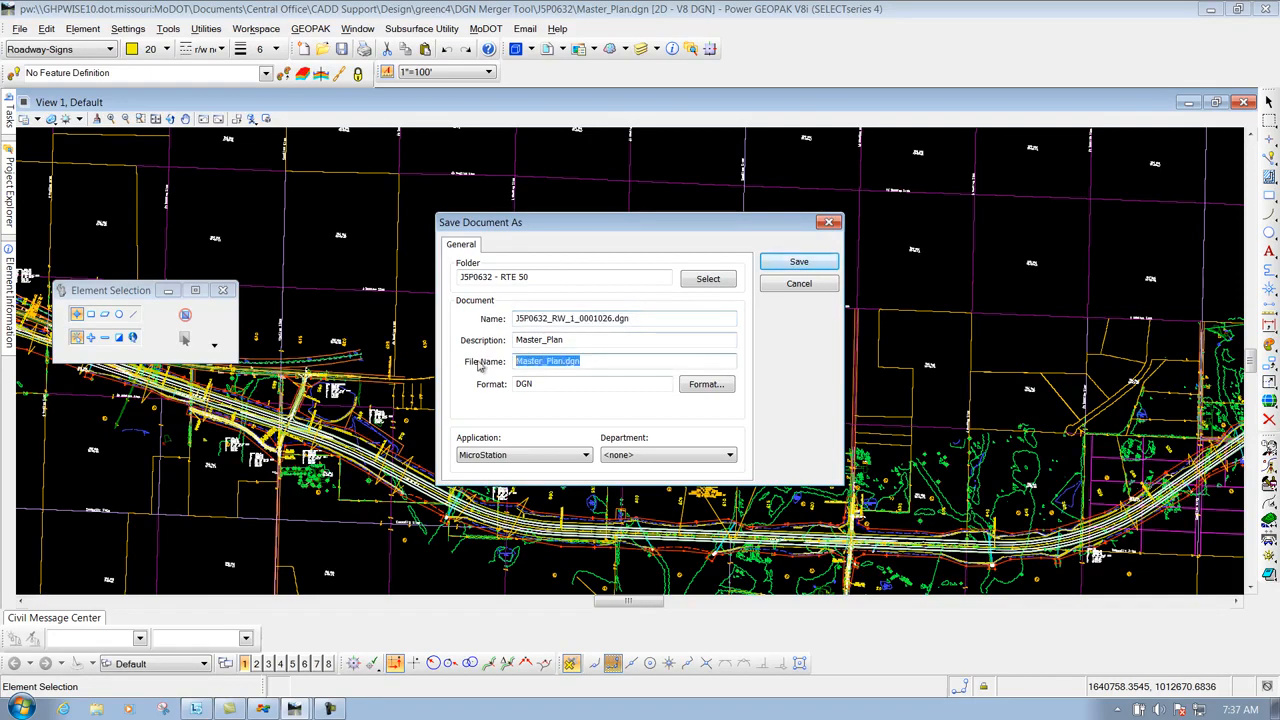
{"action": "key", "text": "ctrl+v"}
{"action": "left_click_drag", "start_coordinate": [582, 340], "coordinate": [460, 334]}
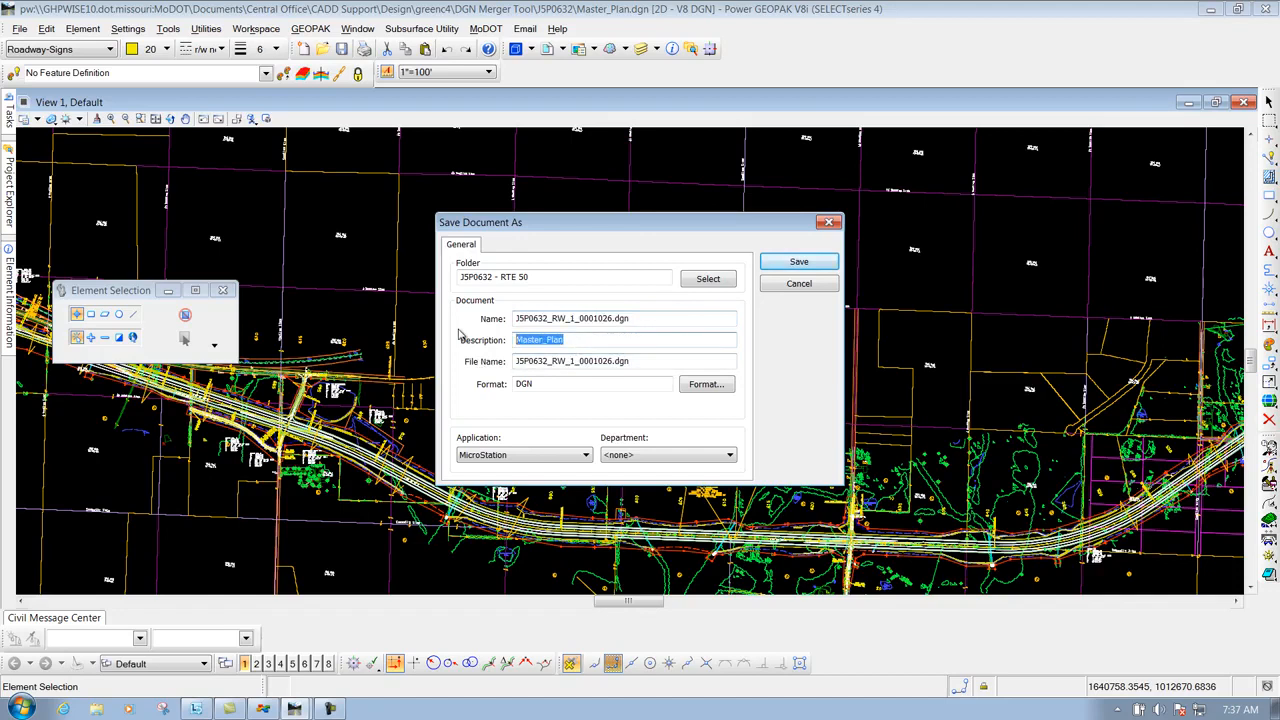
{"action": "key", "text": "Delete"}
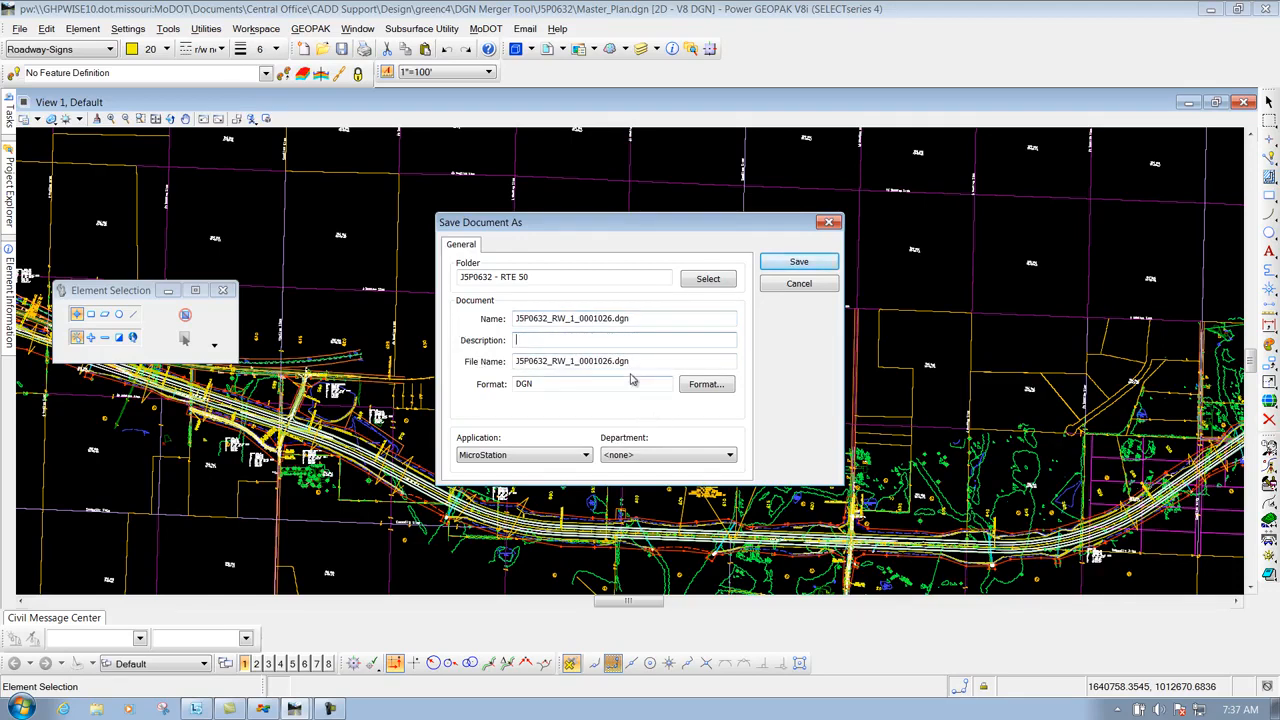
Save the J5P0632_RW_1_0001026.dgn copy and check the documents back in to ProjectWise
{"action": "left_click", "coordinate": [800, 261]}
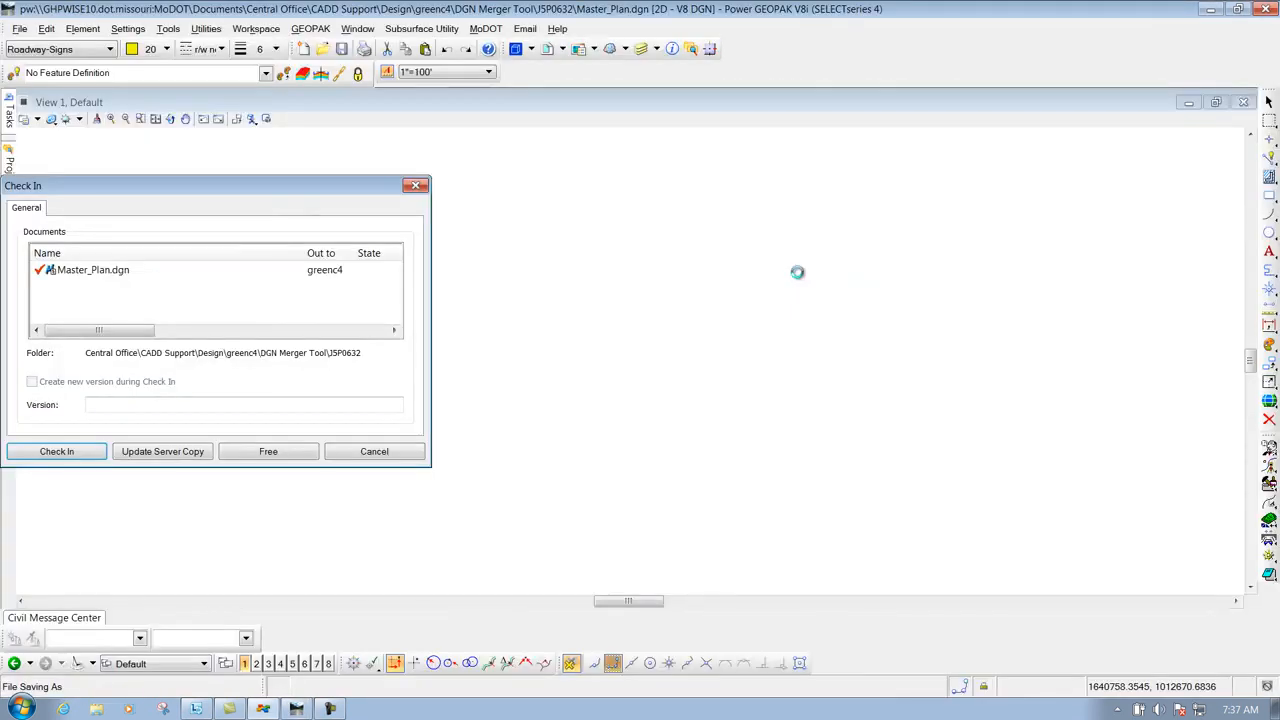
{"action": "left_click", "coordinate": [86, 451]}
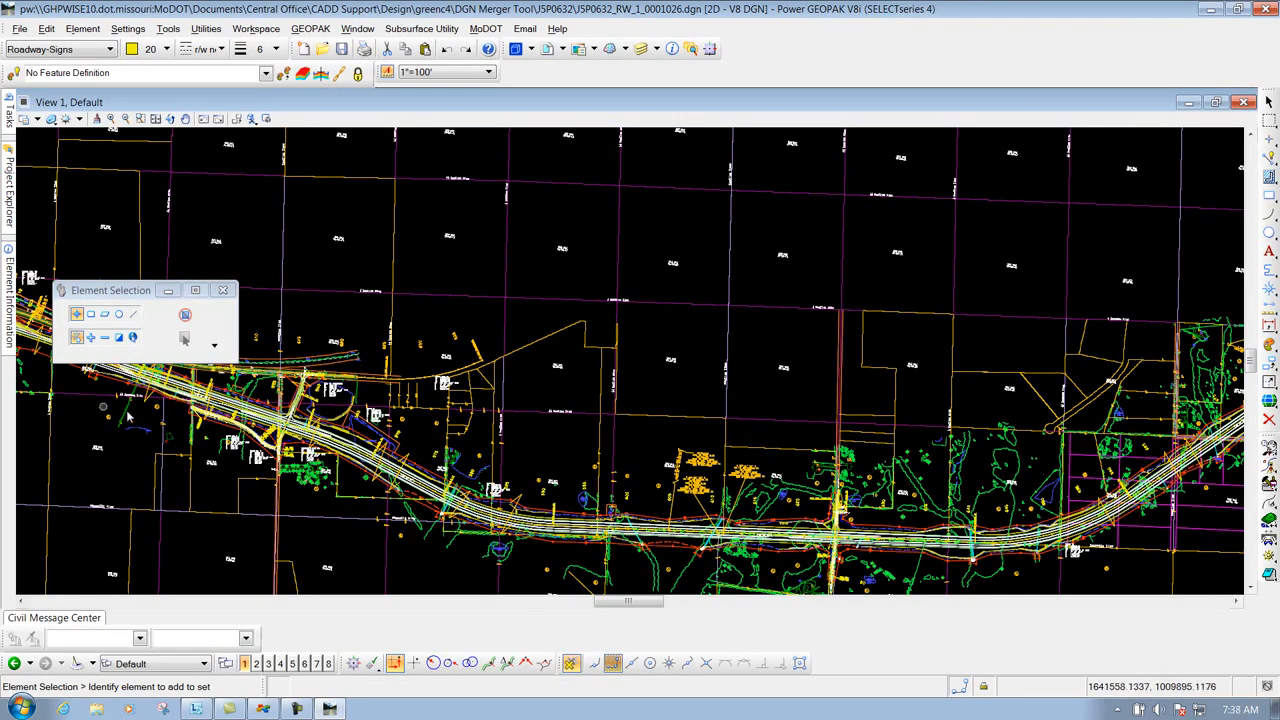
Delete the stray red, cyan, yellow and magenta lines above the corridor
{"action": "scroll", "coordinate": [393, 310], "scroll_direction": "down", "scroll_amount": 5}
{"action": "left_click_drag", "start_coordinate": [470, 325], "coordinate": [303, 271]}
{"action": "key", "text": "Delete"}
{"action": "left_click_drag", "start_coordinate": [805, 254], "coordinate": [299, 207]}
{"action": "key", "text": "Delete"}
Confirm in the References dialog that six reference files are attached
{"action": "scroll", "coordinate": [455, 318], "scroll_direction": "down", "scroll_amount": 4}
{"action": "scroll", "coordinate": [327, 330], "scroll_direction": "up", "scroll_amount": 4}
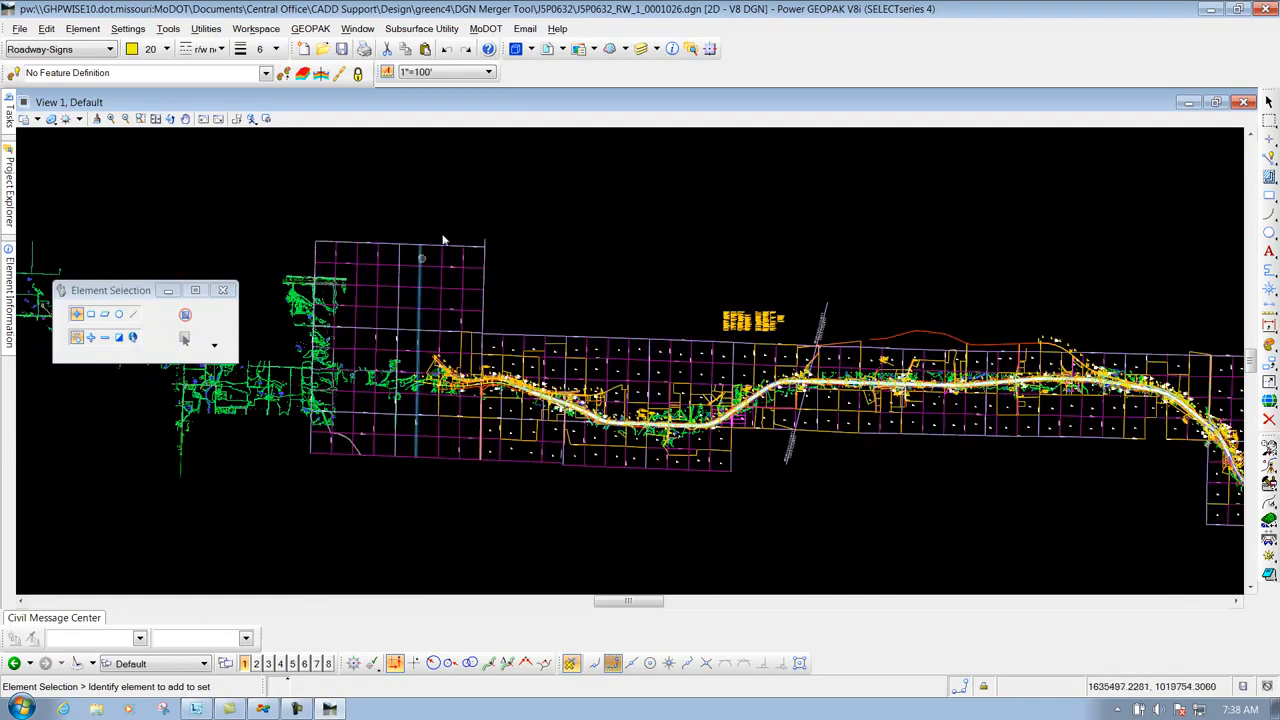
{"action": "left_click", "coordinate": [546, 49]}
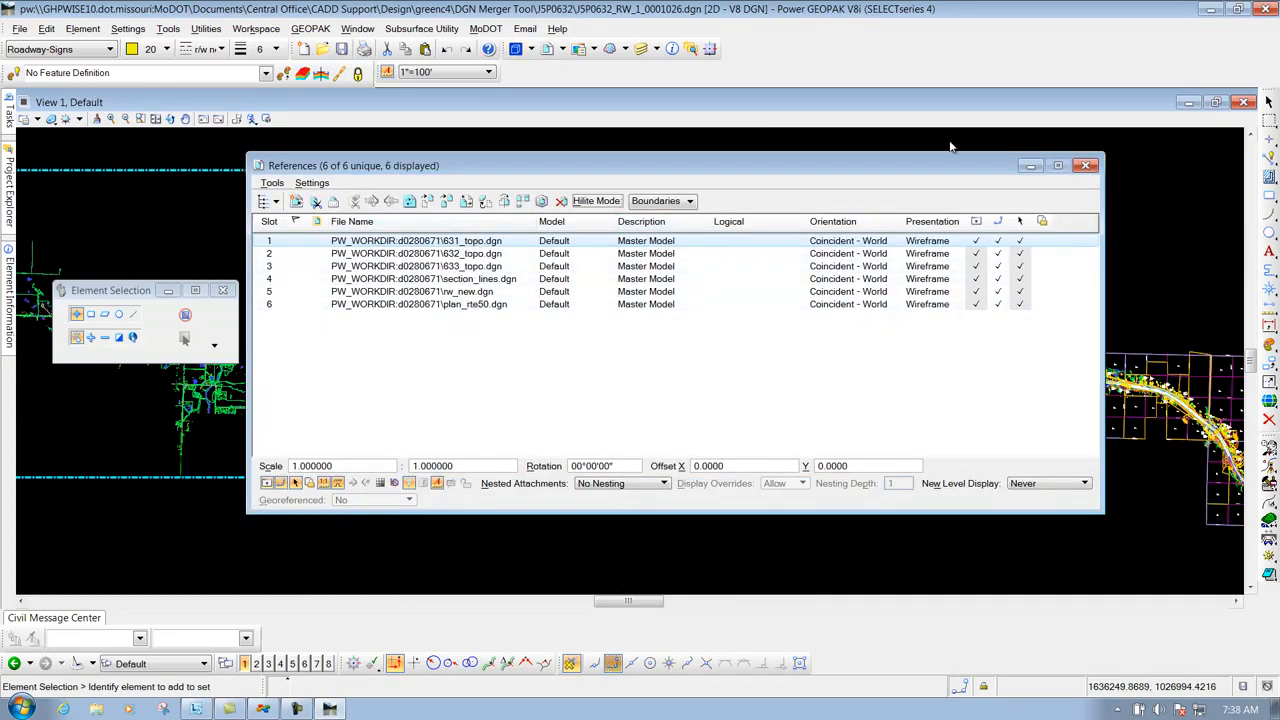
{"action": "left_click", "coordinate": [1087, 166]}
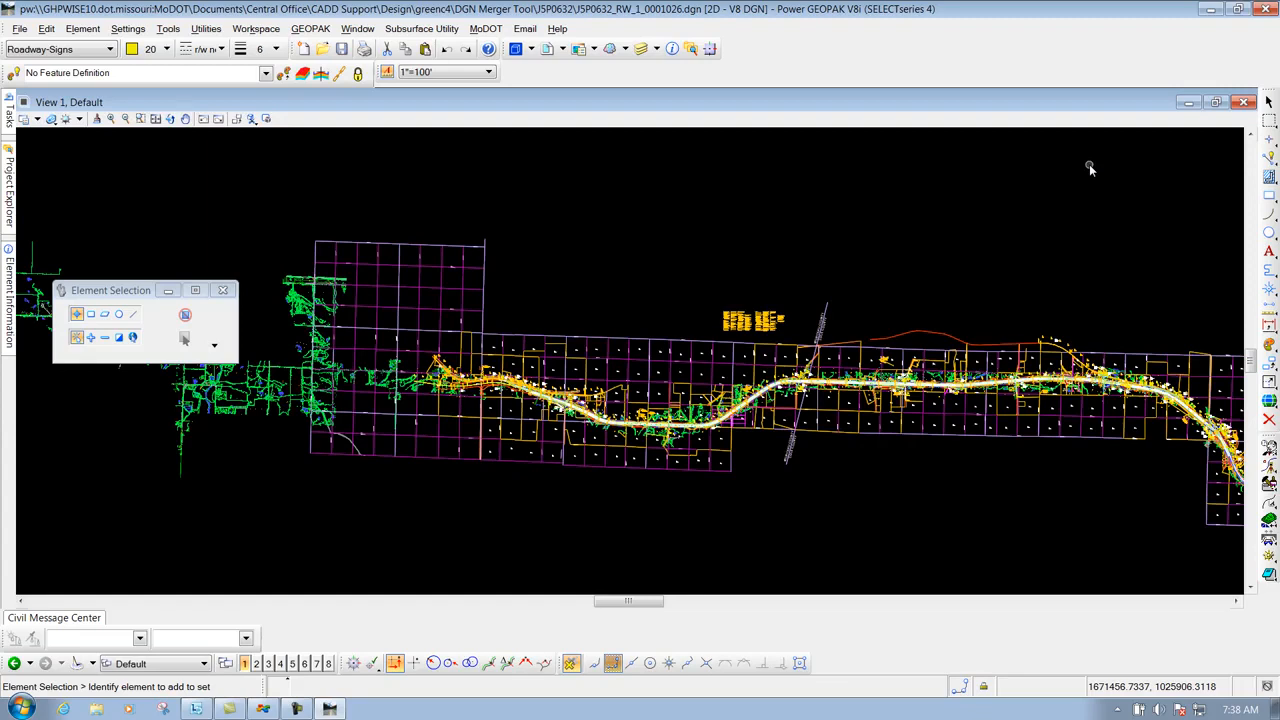
Run MoDOT DGN Merger, accepting the VBA warning and confirming the 6 references
{"action": "left_click", "coordinate": [490, 33]}
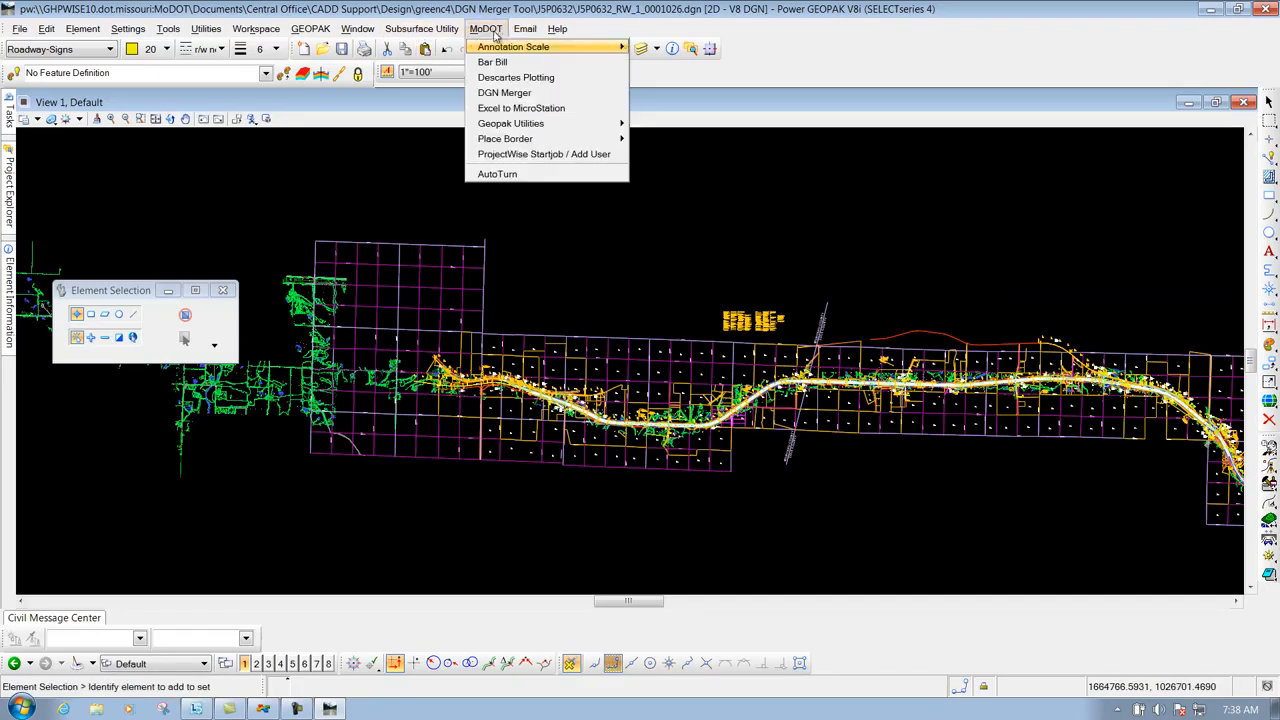
{"action": "left_click", "coordinate": [503, 93]}
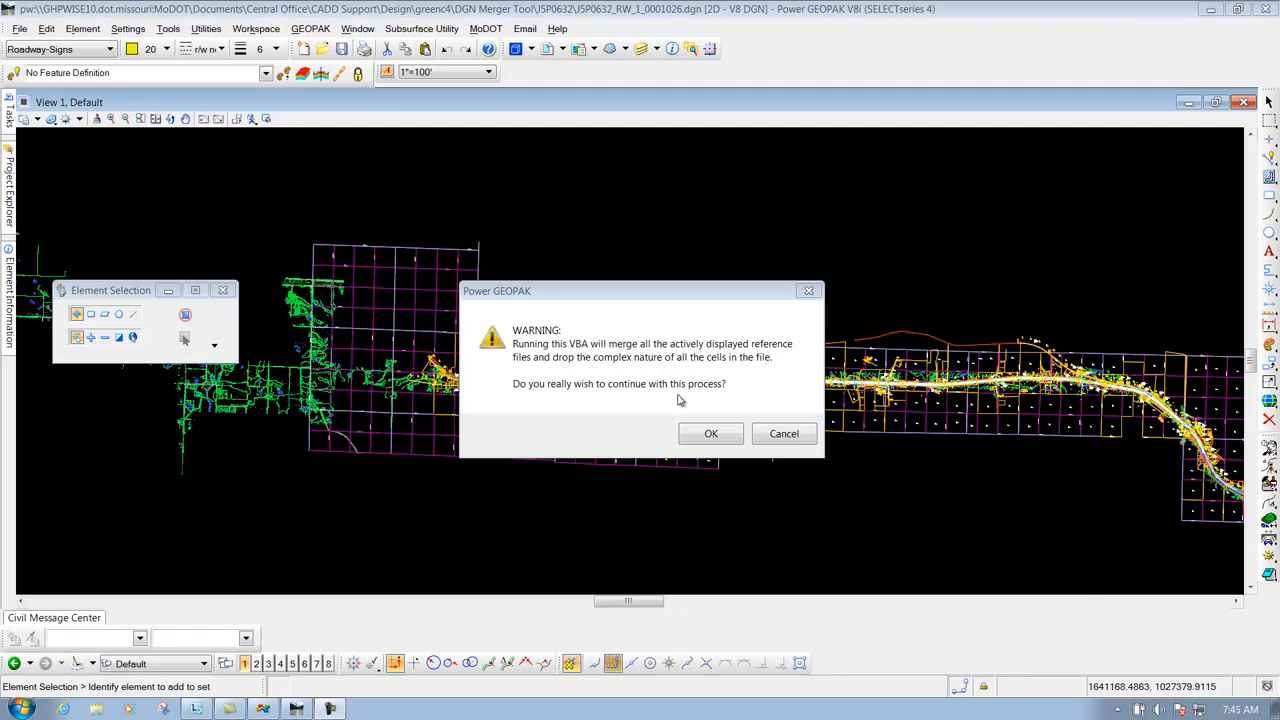
{"action": "left_click", "coordinate": [712, 440]}
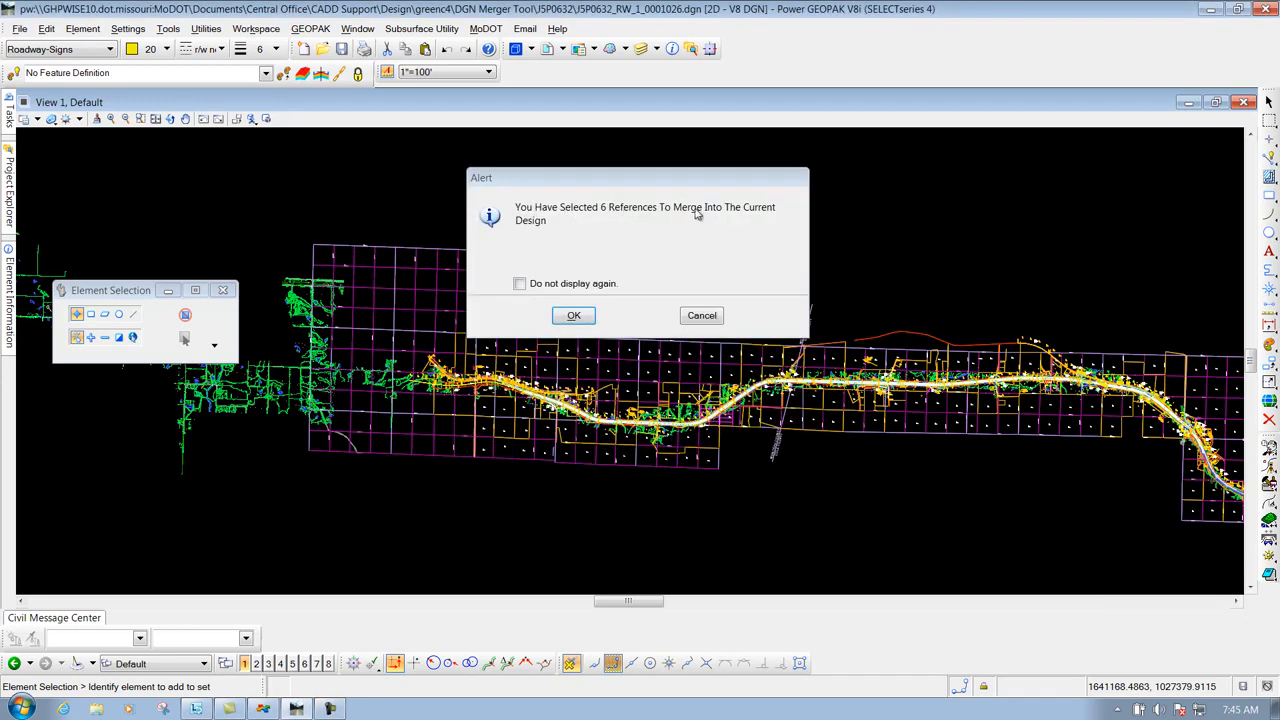
{"action": "left_click", "coordinate": [573, 315]}
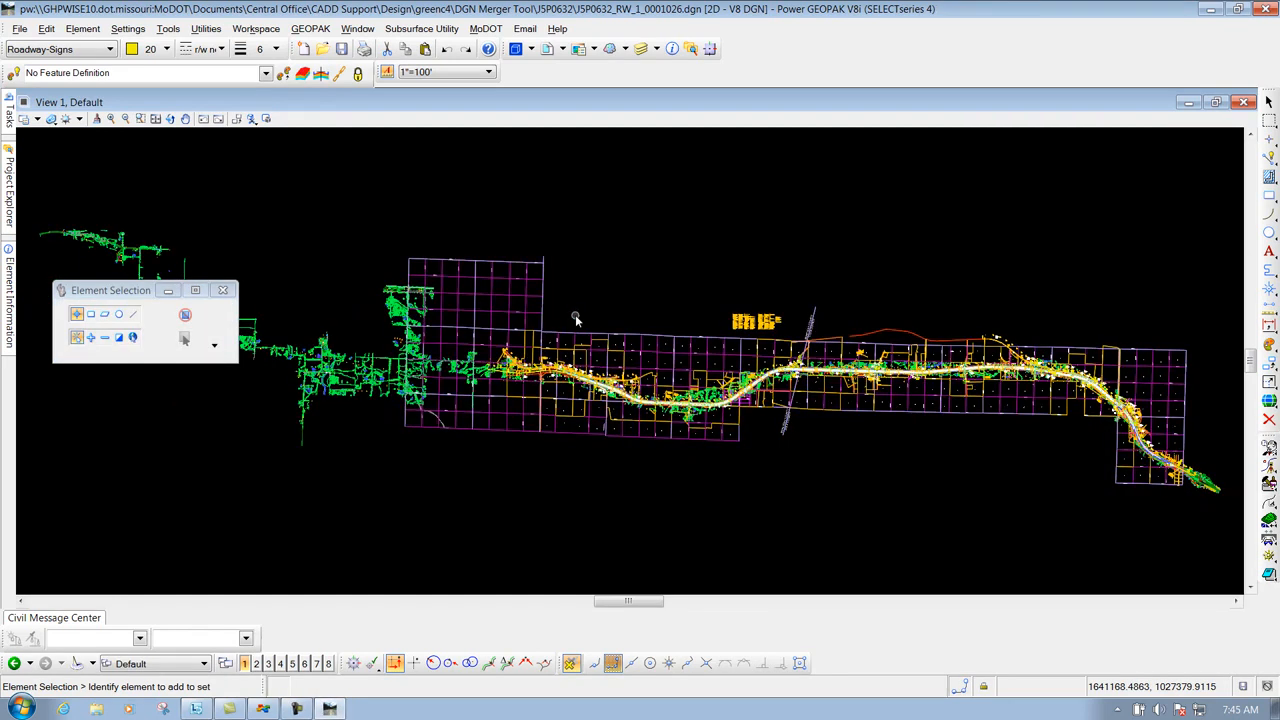
{"action": "left_click_drag", "start_coordinate": [135, 294], "coordinate": [243, 227]}
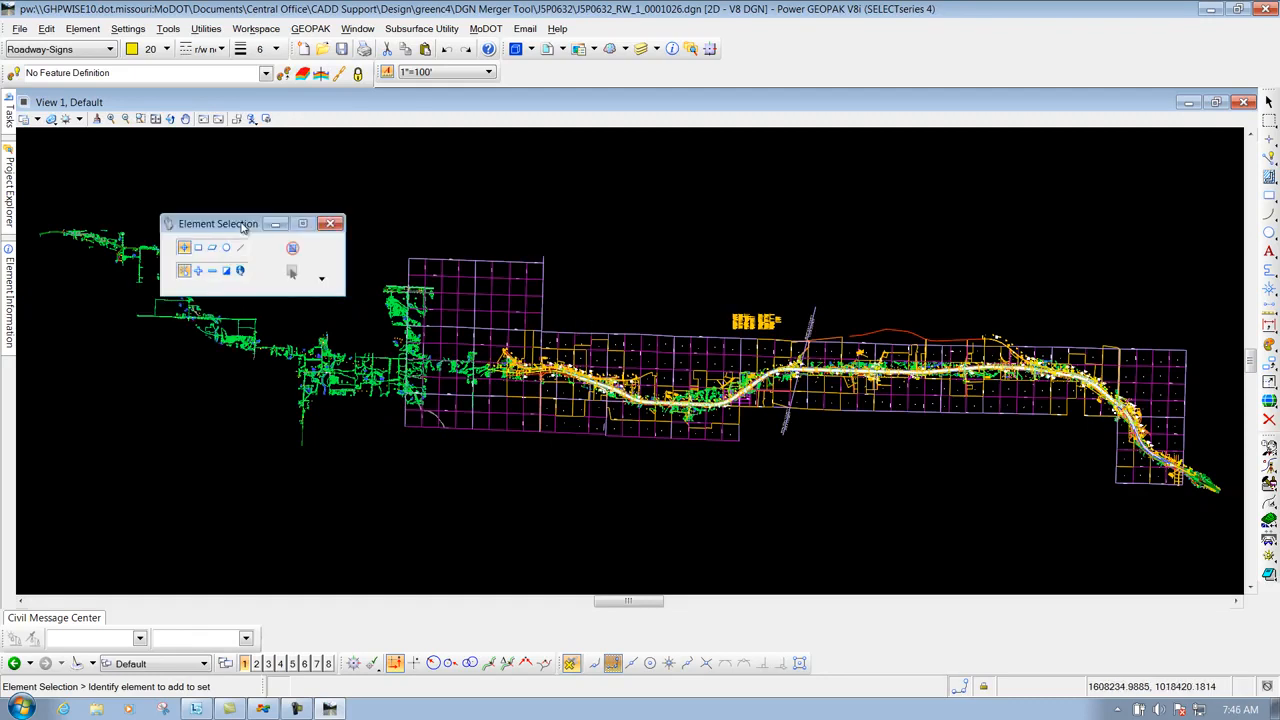
{"action": "left_click", "coordinate": [547, 48]}
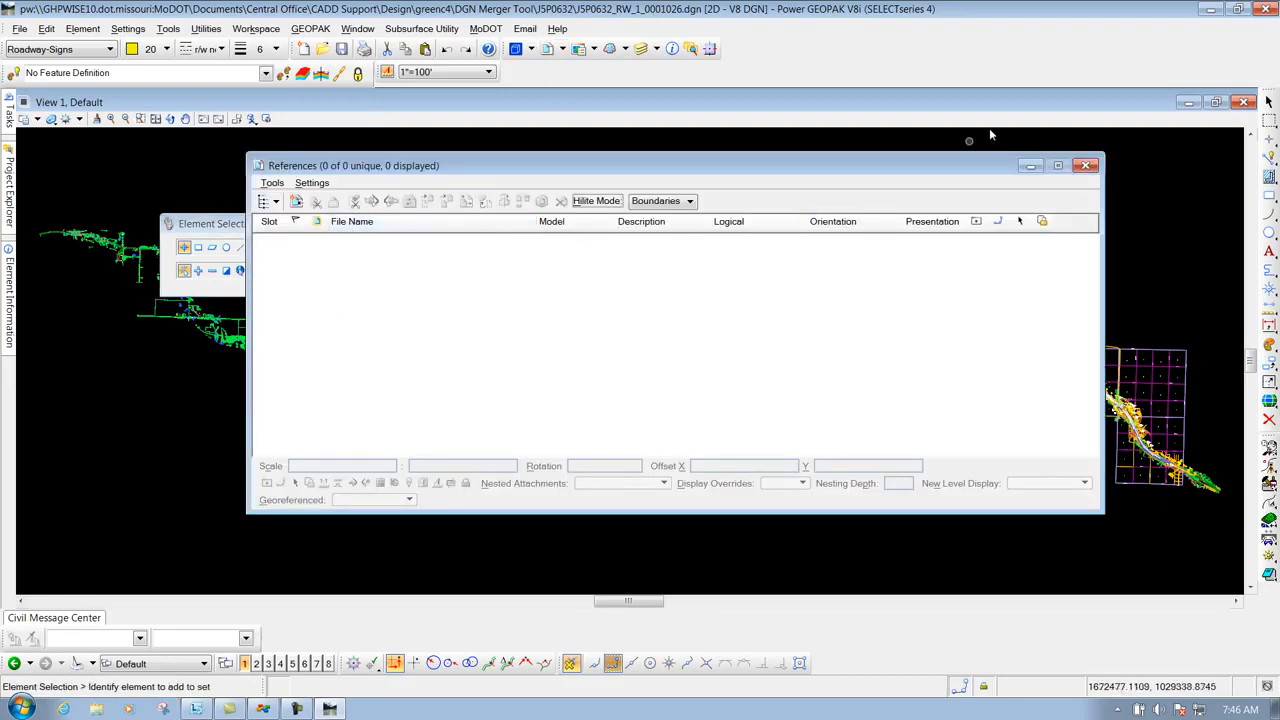
{"action": "left_click", "coordinate": [1087, 166]}
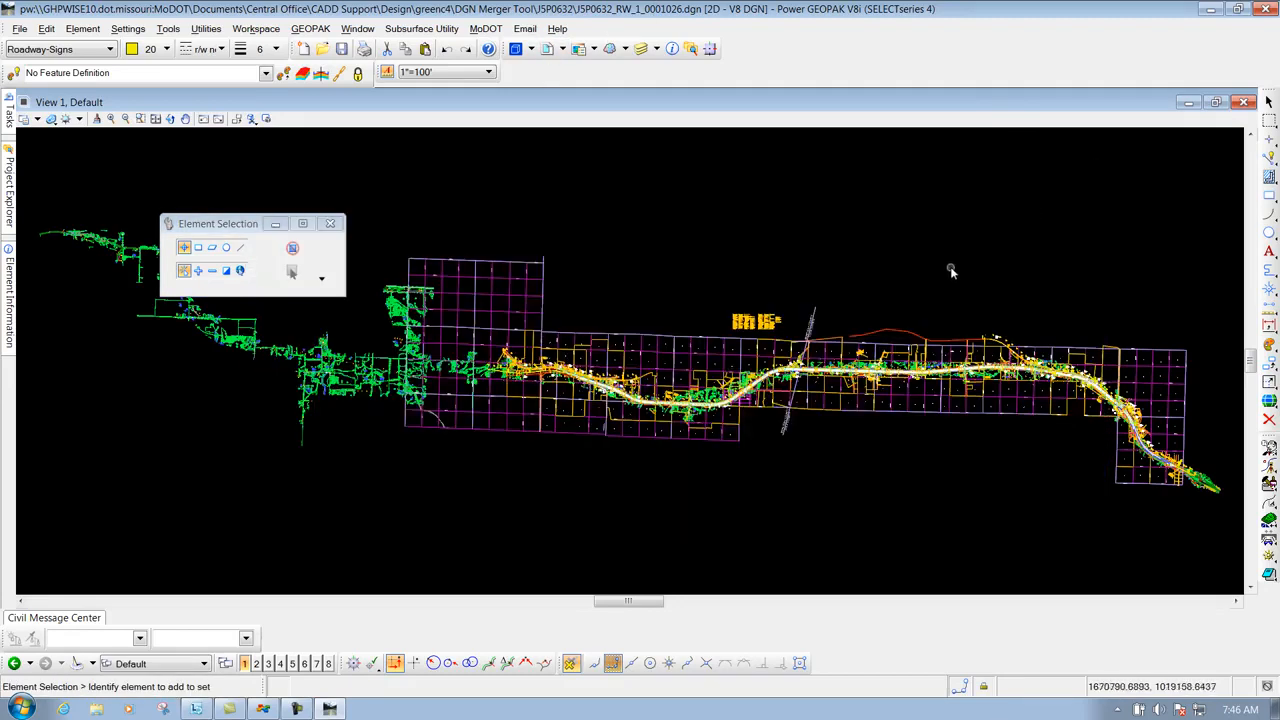